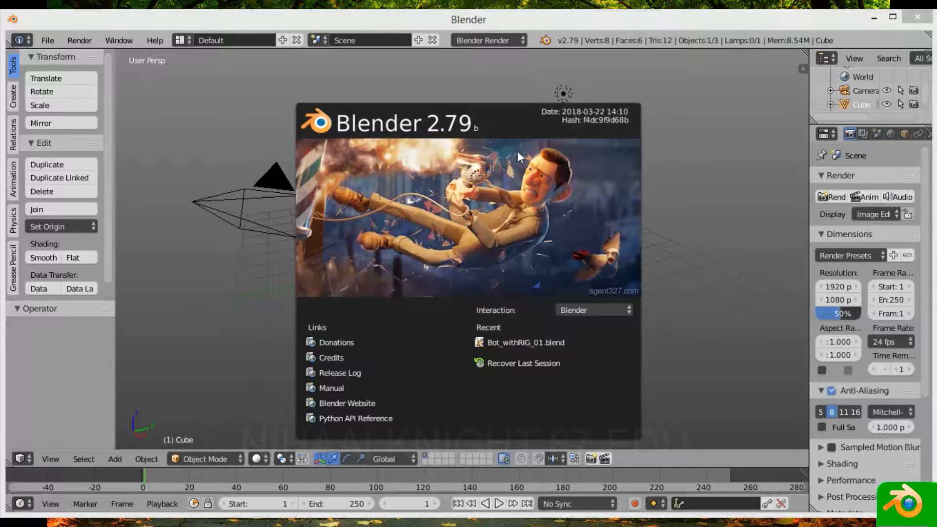
# - Dismiss the splash screen and delete the default cube from the scene
pyautogui.click(689, 159)
pyautogui.moveTo(386, 176); pyautogui.dragTo(441, 207, button='middle')
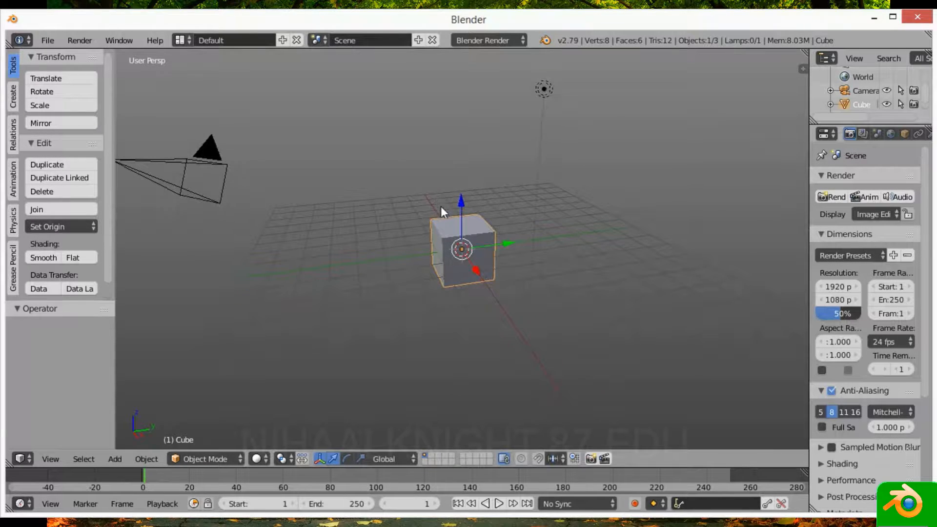
pyautogui.press('x')
pyautogui.click(511, 224)
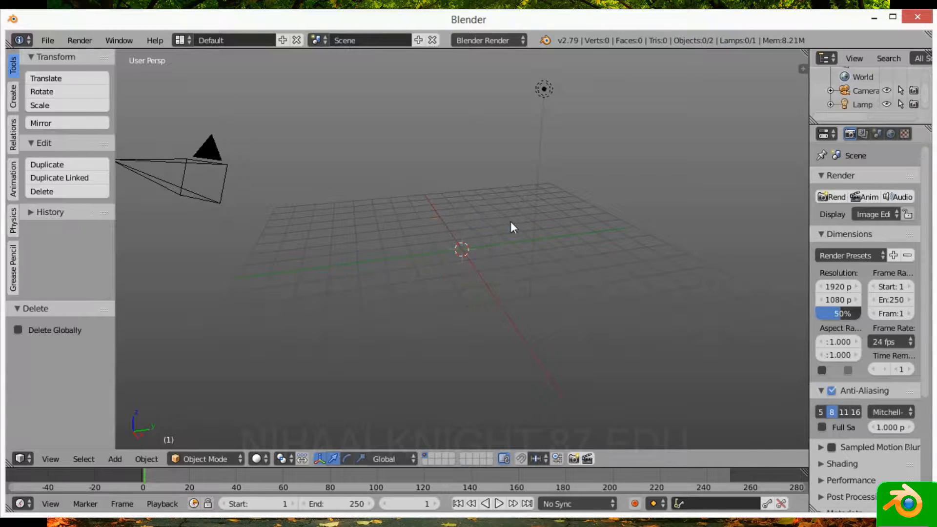
# - Add a new cube mesh with a radius of 1.000 at the scene origin
pyautogui.moveTo(510, 221); pyautogui.dragTo(450, 220, button='middle')
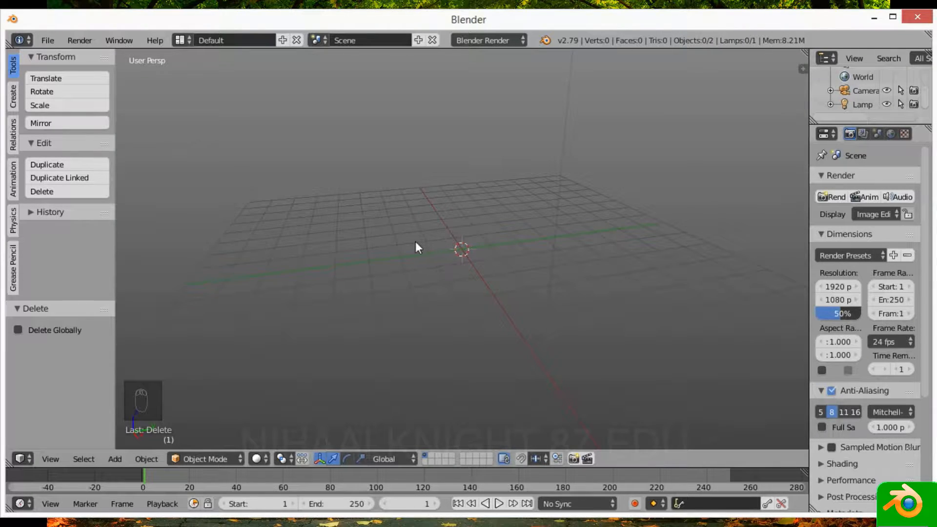
pyautogui.hotkey('shift', 'a')
pyautogui.moveTo(397, 248)
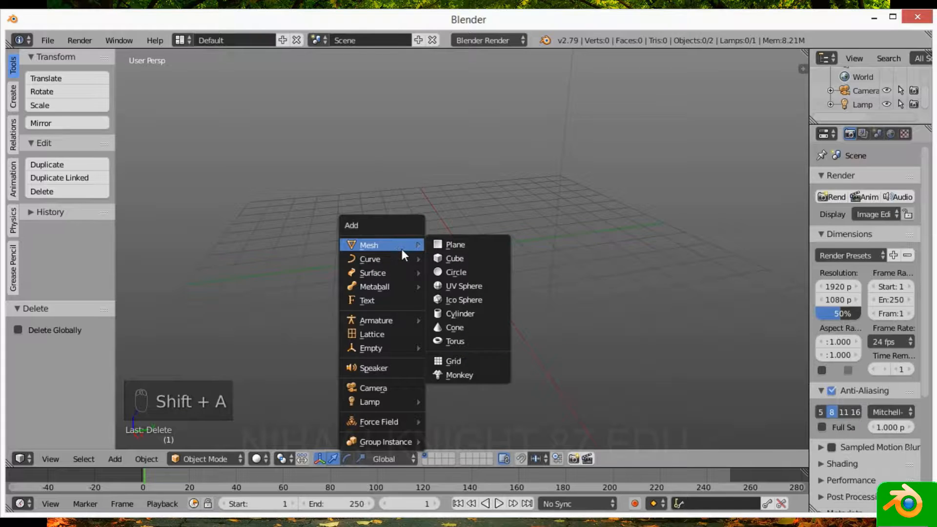
pyautogui.click(472, 259)
pyautogui.moveTo(482, 251); pyautogui.dragTo(443, 251, button='middle')
pyautogui.scroll(4, 470, 233)
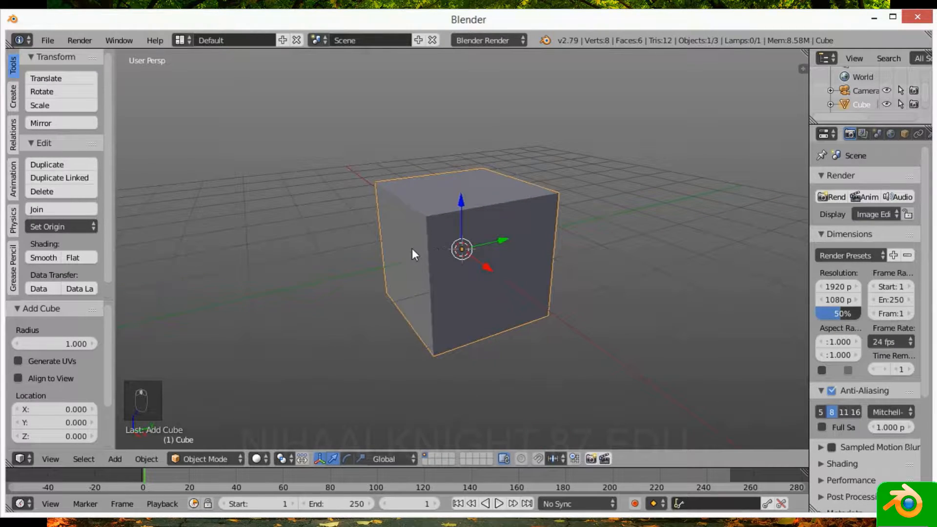
pyautogui.scroll(-1, 404, 239)
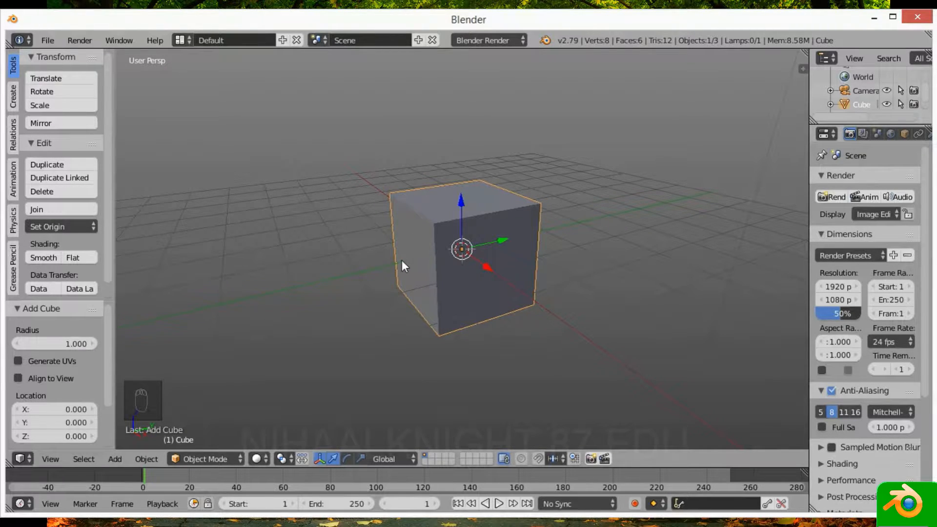
pyautogui.moveTo(402, 259); pyautogui.dragTo(458, 237, button='middle')
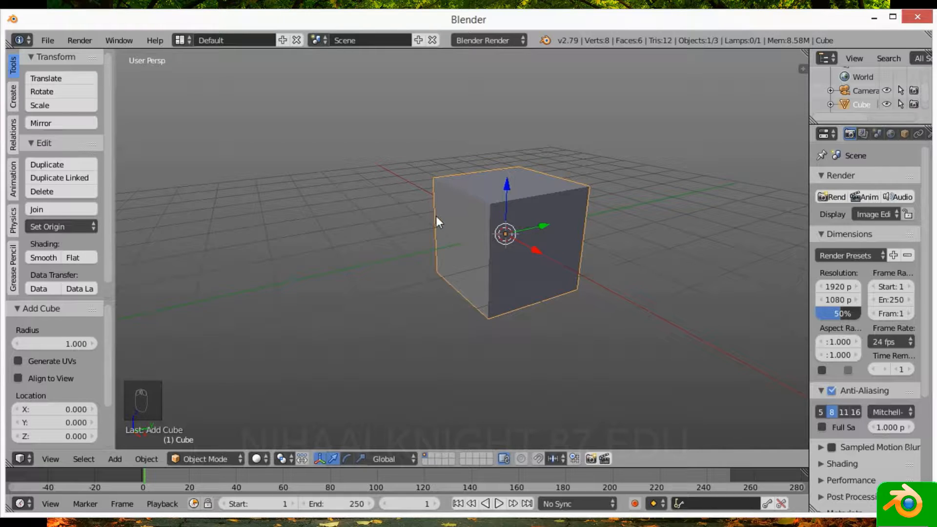
# - Enter Edit Mode on the cube, clear the selection, and select one side face in face select mode
pyautogui.press('Tab')
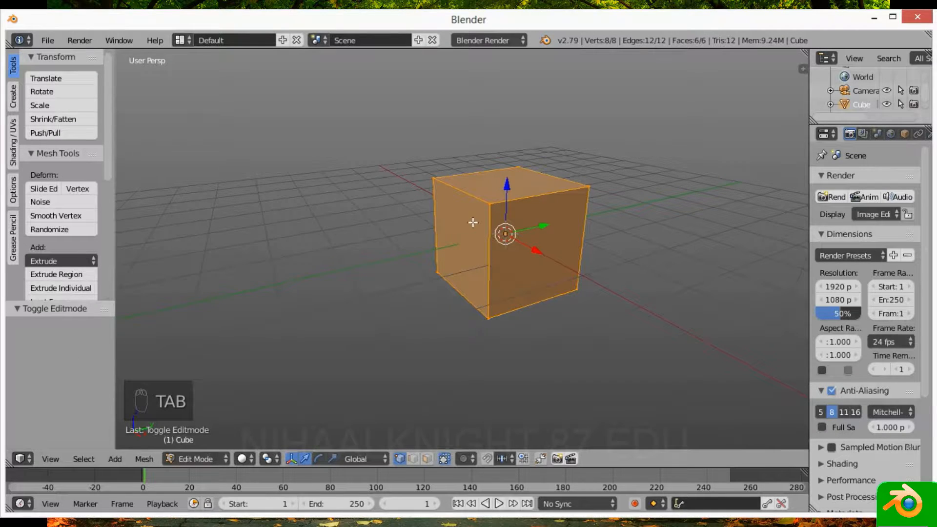
pyautogui.moveTo(473, 222); pyautogui.dragTo(459, 229, button='middle')
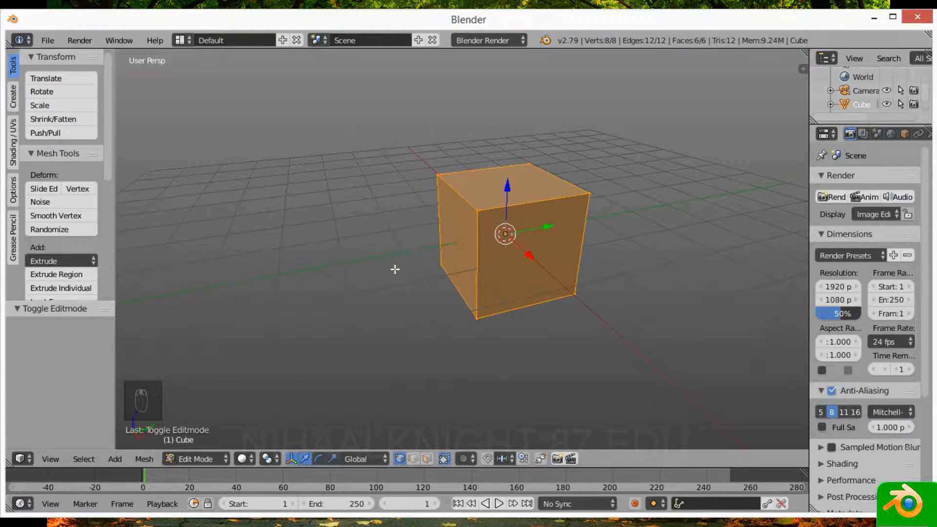
pyautogui.press('a')
pyautogui.moveTo(464, 257); pyautogui.dragTo(447, 250, button='middle')
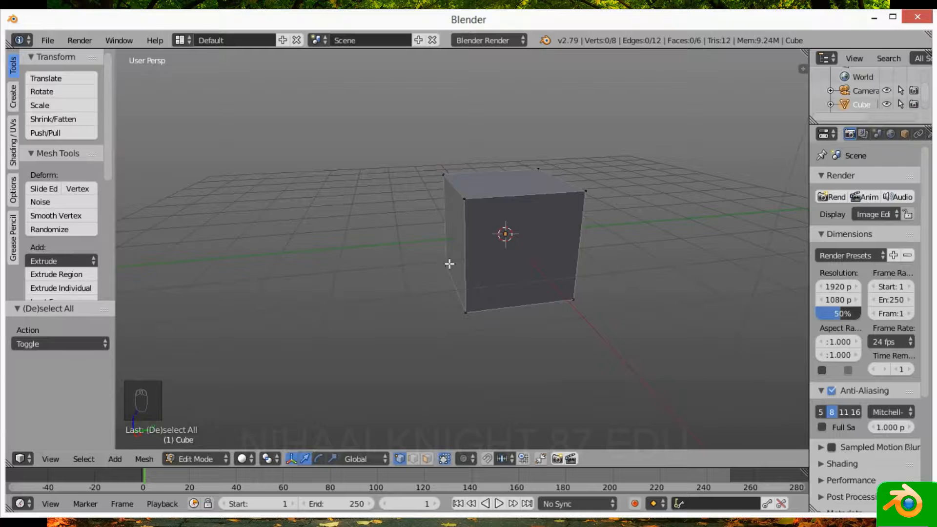
pyautogui.hotkey('ctrl', 'Tab')
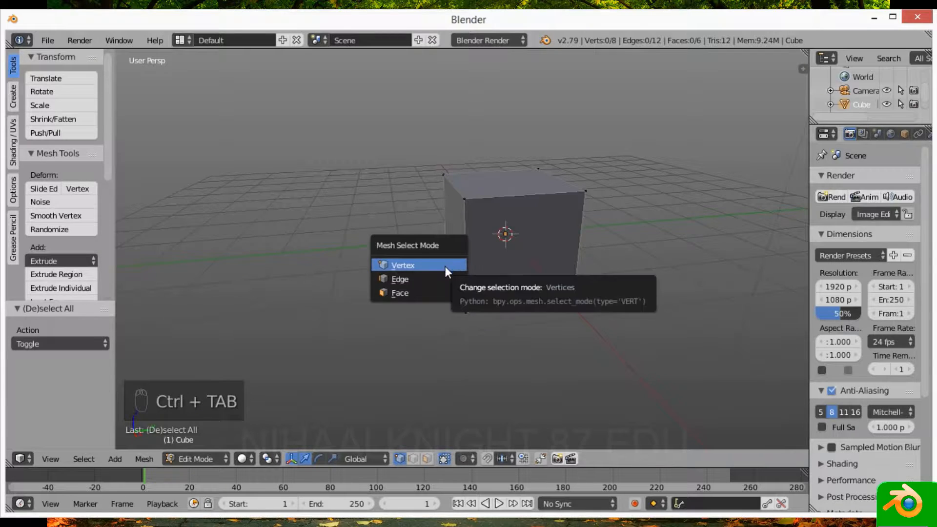
pyautogui.click(413, 291)
pyautogui.moveTo(517, 256)
pyautogui.mouseDown(button='middle')
pyautogui.moveTo(469, 259)
pyautogui.moveTo(523, 252)
pyautogui.mouseUp(button='middle')
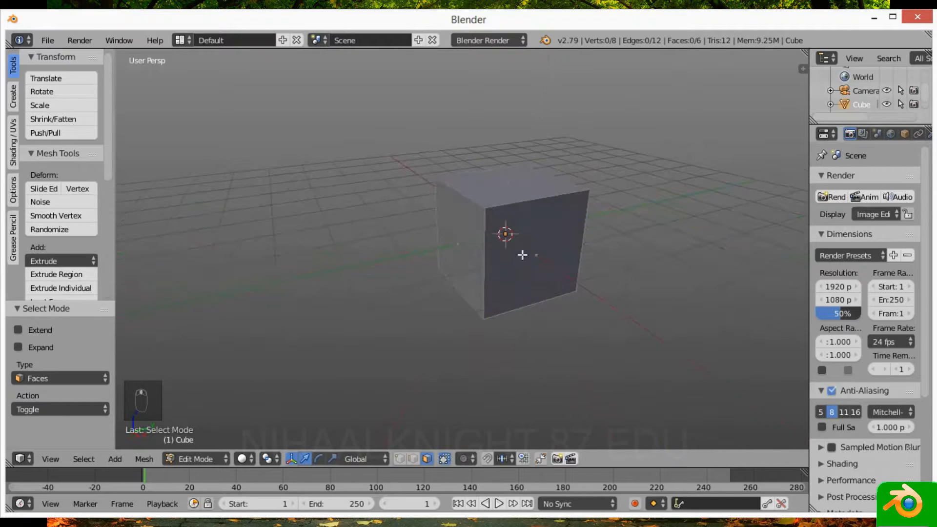
pyautogui.rightClick(463, 222)
pyautogui.moveTo(463, 222); pyautogui.dragTo(484, 245, button='middle')
# - Try moving the selected side face about -2.341 along Y, and undo the move
pyautogui.moveTo(509, 240); pyautogui.dragTo(352, 249)
pyautogui.moveTo(279, 273); pyautogui.dragTo(471, 232, button='middle')
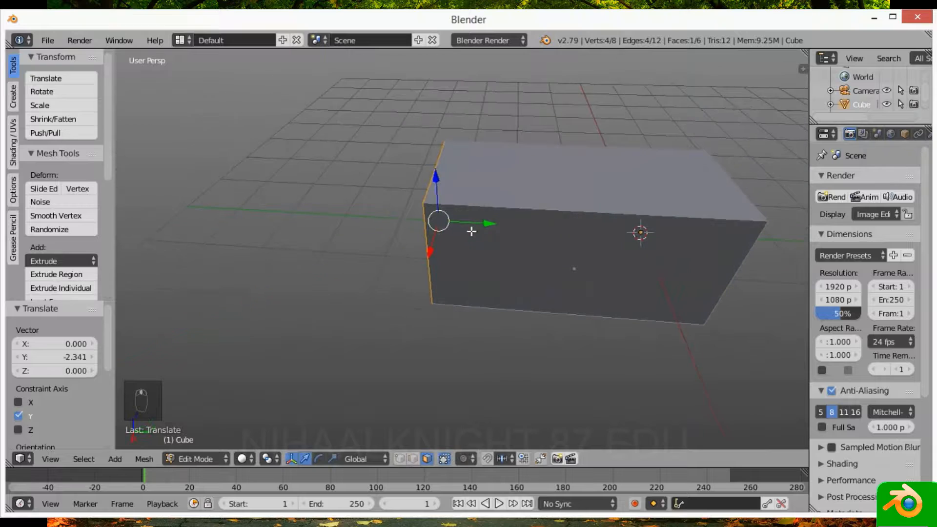
pyautogui.hotkey('ctrl', 'z')
# - In Object Mode, scale the whole cube by about 2.618 along Y
pyautogui.press('Tab')
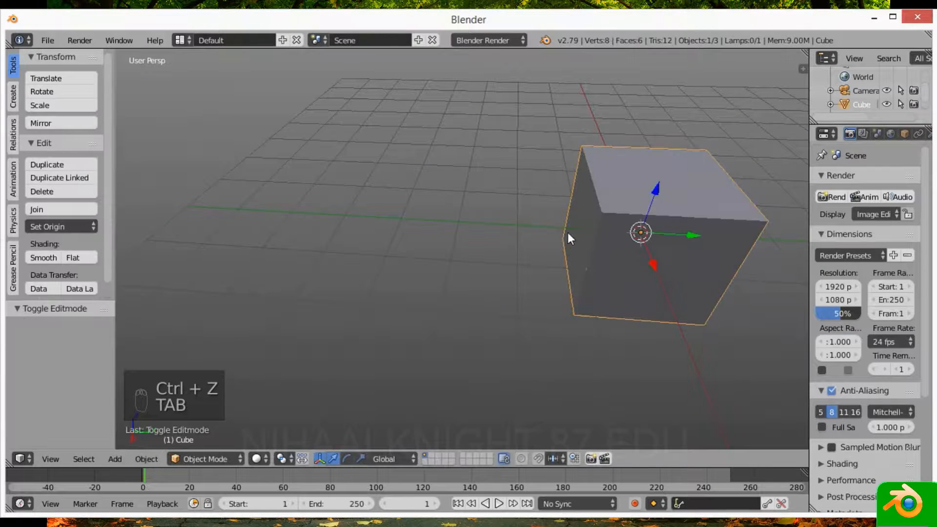
pyautogui.press('s')
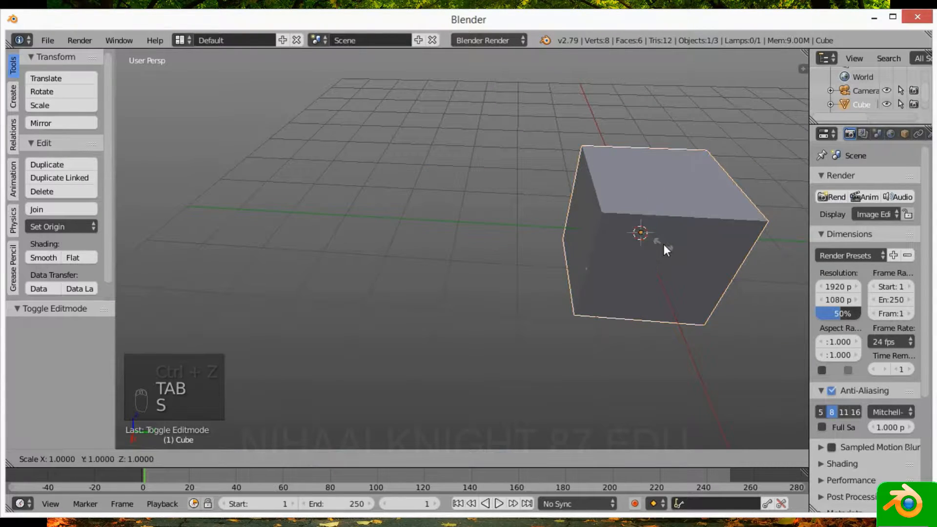
pyautogui.press('x')
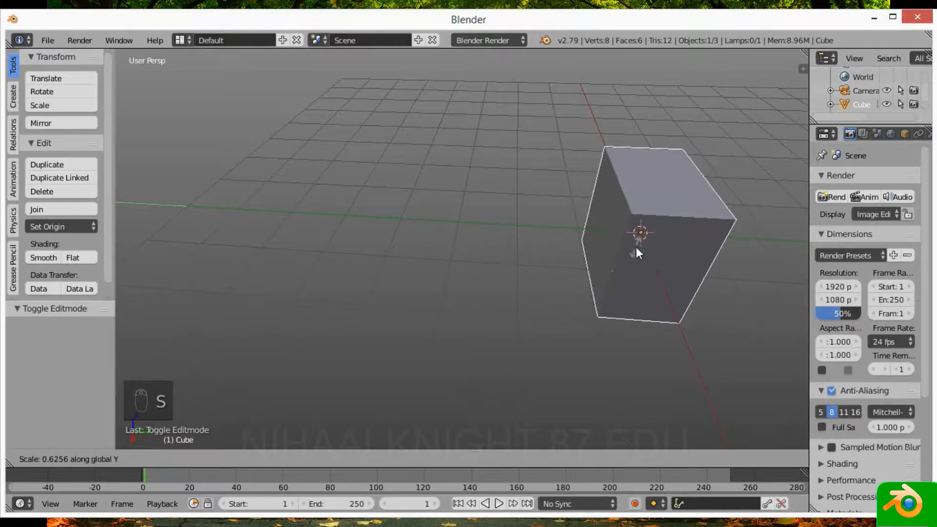
pyautogui.press('y')
pyautogui.click(698, 246)
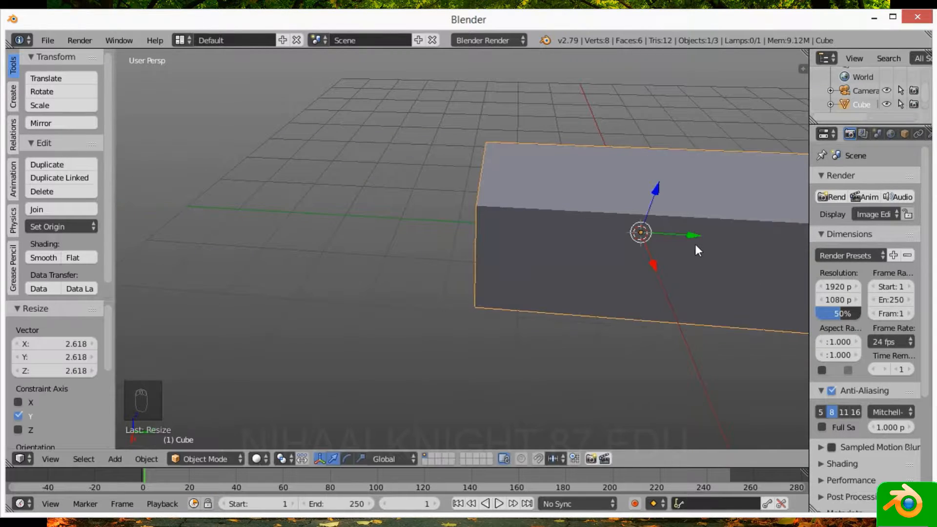
# - Try moving the stretched cube about -2.105 along Y, and undo both the move and the scaling
pyautogui.press('g')
pyautogui.click(561, 235)
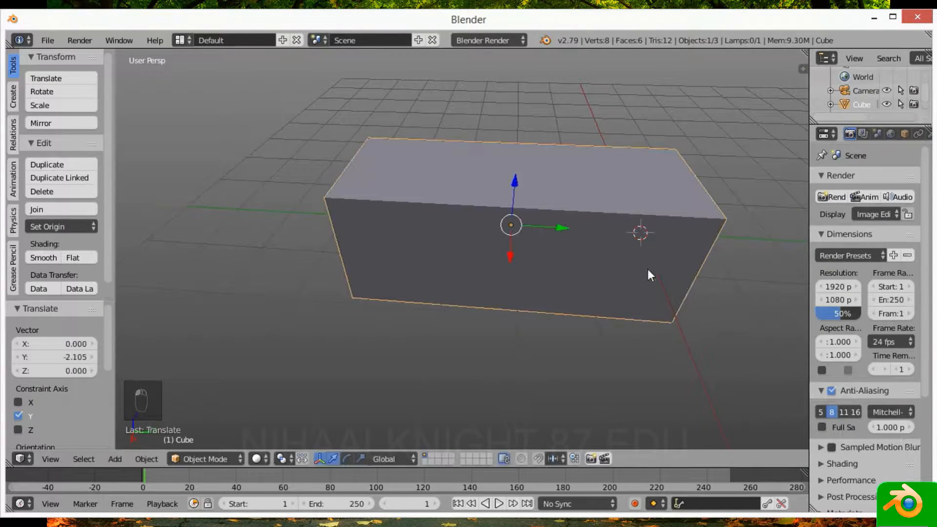
pyautogui.moveTo(694, 271); pyautogui.dragTo(697, 271, button='middle')
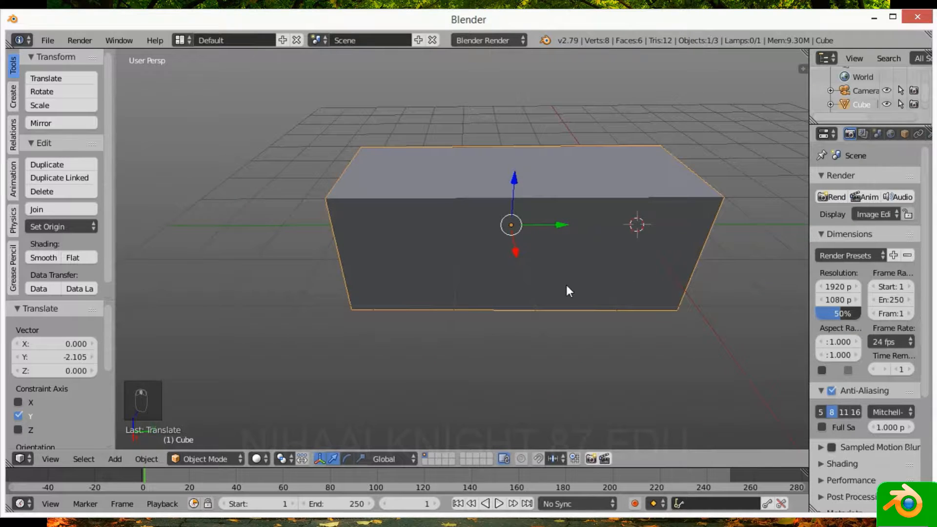
pyautogui.hotkey('ctrl', 'z')
pyautogui.hotkey('ctrl', 'z')
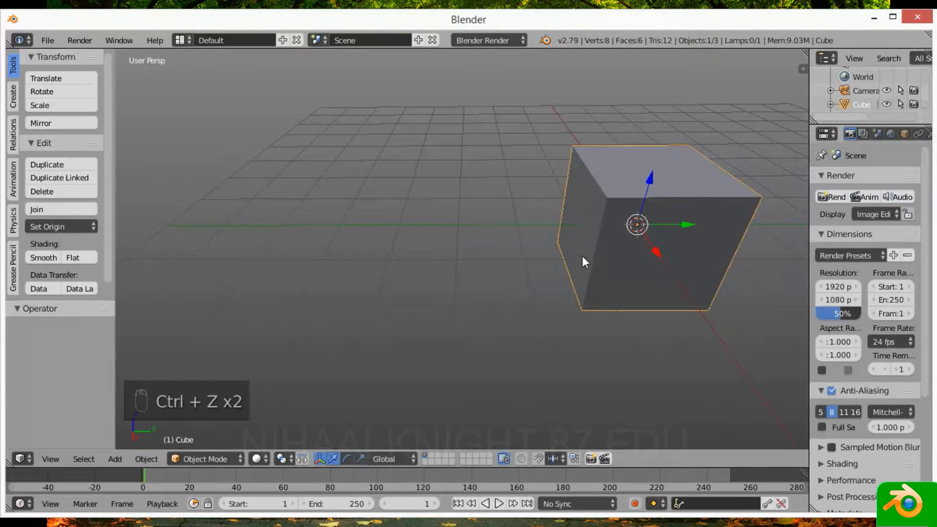
# - Return to Edit Mode and move the selected side face about -1.138 along Y
pyautogui.press('Tab')
pyautogui.moveTo(570, 235); pyautogui.dragTo(632, 223, button='middle')
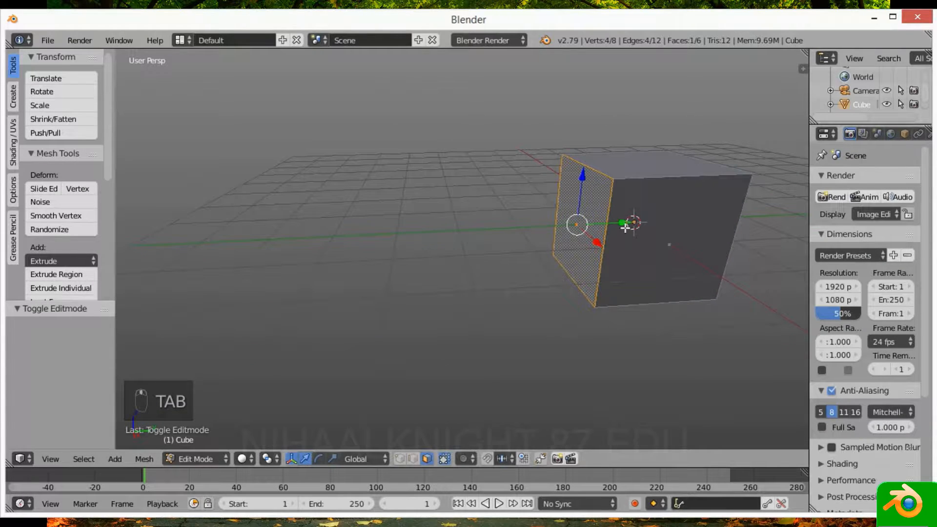
pyautogui.moveTo(529, 272); pyautogui.dragTo(614, 224, button='middle')
pyautogui.scroll(5, 615, 264)
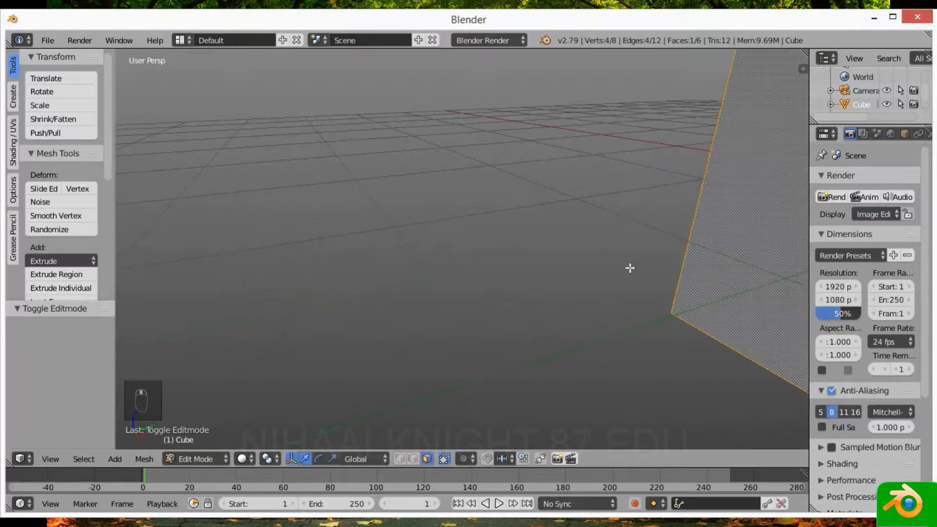
pyautogui.keyDown('shift'); pyautogui.moveTo(705, 243); pyautogui.dragTo(533, 217, button='middle'); pyautogui.keyUp('shift')
pyautogui.moveTo(534, 217); pyautogui.dragTo(570, 217)
pyautogui.scroll(-3, 524, 216)
pyautogui.moveTo(574, 215); pyautogui.dragTo(555, 221, button='middle')
pyautogui.moveTo(572, 217); pyautogui.dragTo(484, 232)
pyautogui.moveTo(476, 241); pyautogui.dragTo(420, 224, button='middle')
pyautogui.moveTo(494, 198); pyautogui.dragTo(512, 190, button='middle')
pyautogui.moveTo(430, 207); pyautogui.dragTo(445, 193, button='middle')
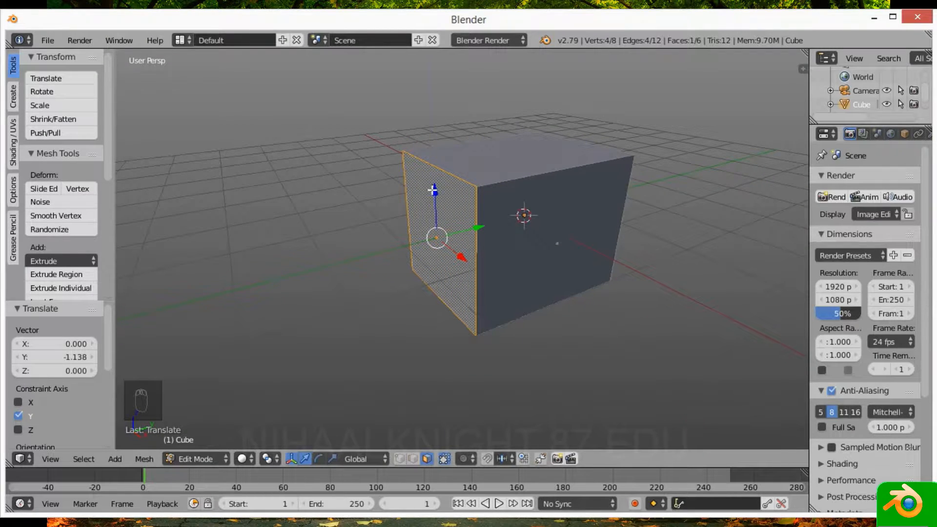
# - Move the selected side face about -0.028 along Z
pyautogui.press('g')
pyautogui.press('z')
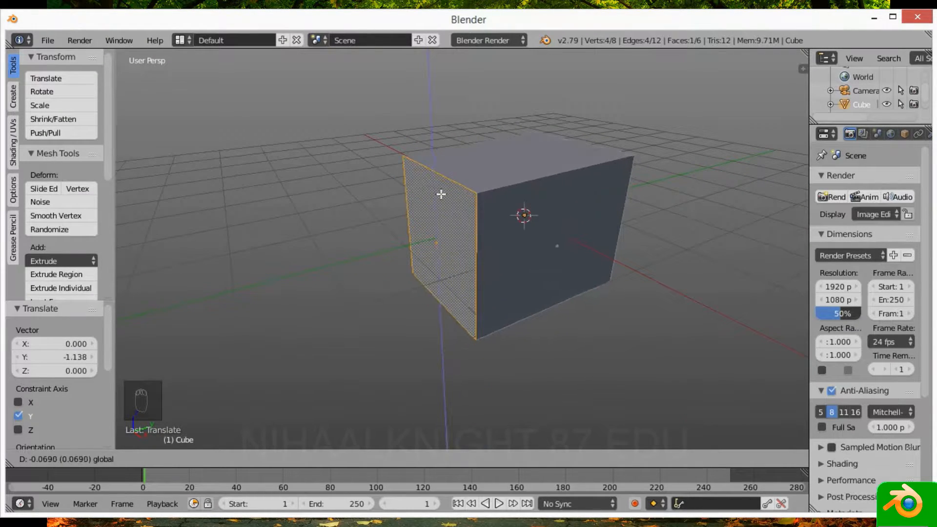
pyautogui.click(442, 193)
# - Try scaling the selected side face to about 0.187 on all axes, and undo the scaling
pyautogui.press('s')
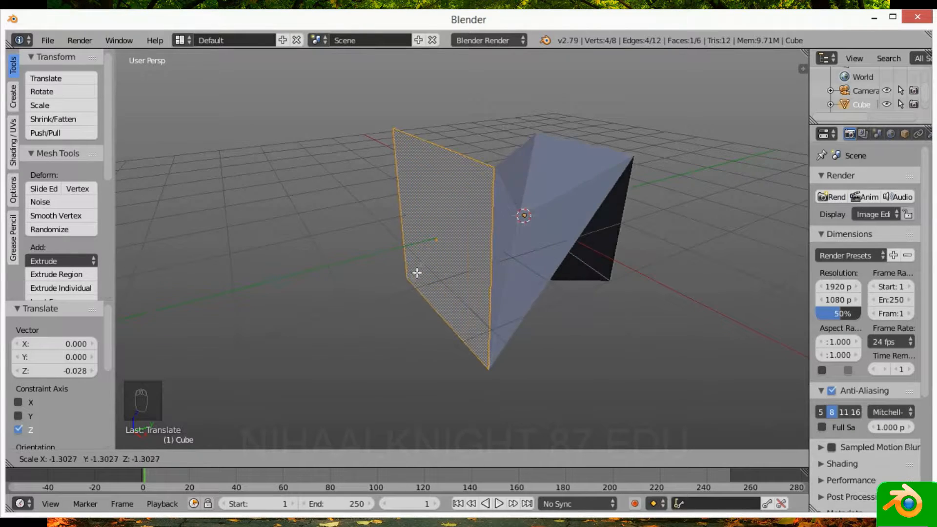
pyautogui.click(434, 235)
pyautogui.moveTo(551, 244); pyautogui.dragTo(594, 289, button='middle')
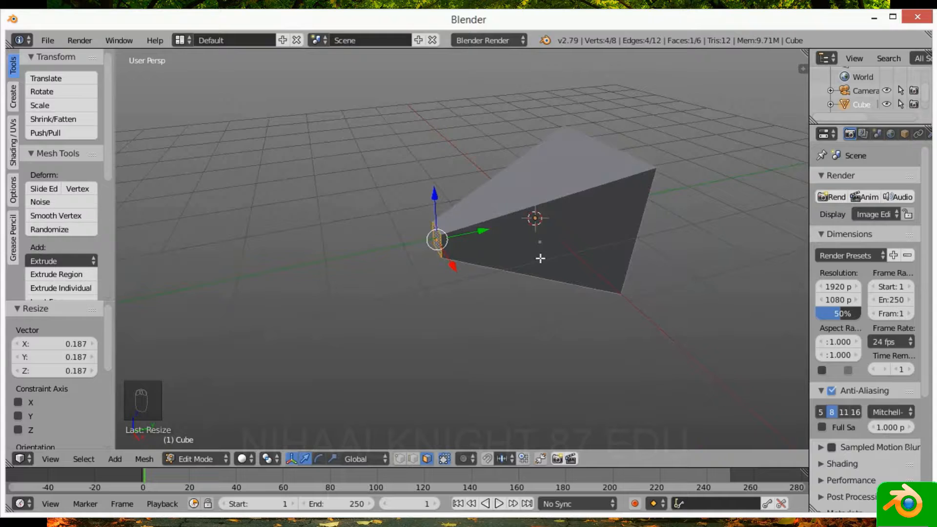
pyautogui.hotkey('ctrl', 'z')
# - Switch to edge selection and move one of the cube's vertical corner edges about 2.477 along X
pyautogui.moveTo(529, 252); pyautogui.dragTo(550, 243, button='middle')
pyautogui.hotkey('ctrl', 'Tab')
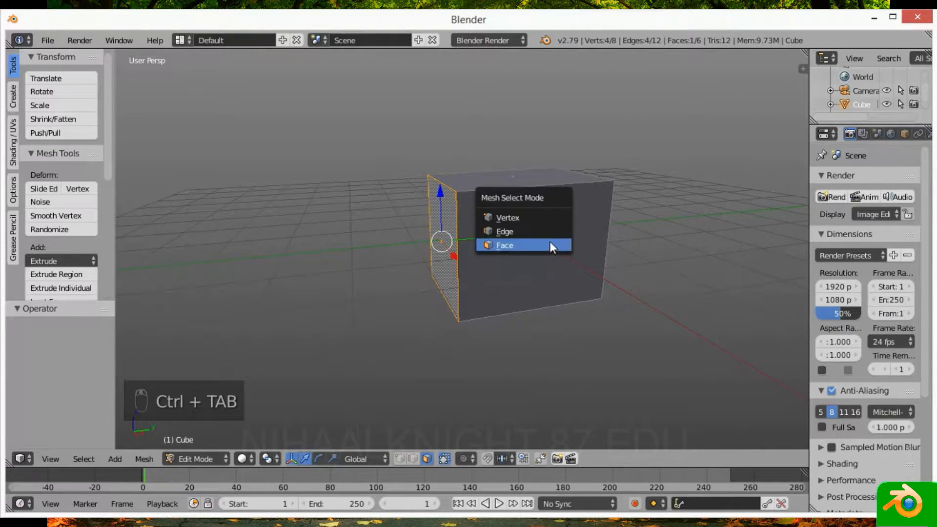
pyautogui.click(516, 231)
pyautogui.moveTo(607, 230); pyautogui.dragTo(561, 239, button='middle')
pyautogui.rightClick(575, 237)
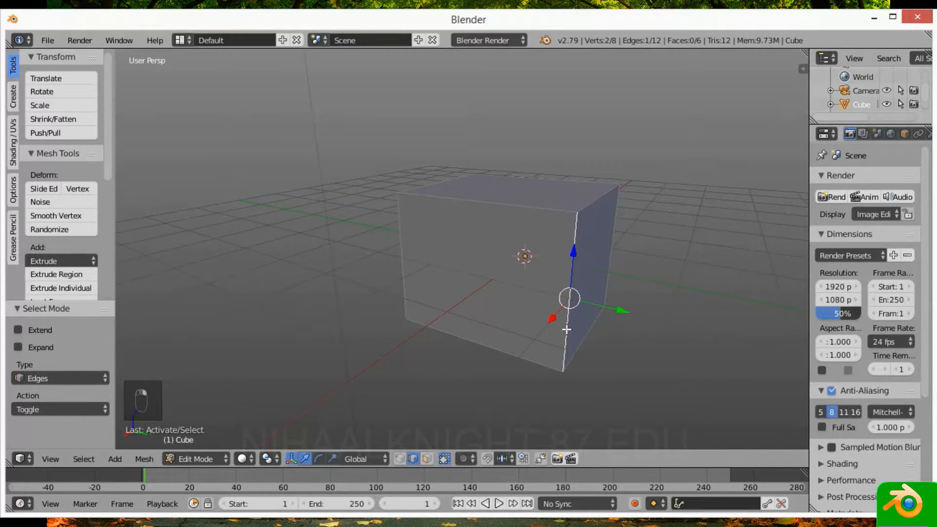
pyautogui.moveTo(554, 302); pyautogui.dragTo(608, 302, button='middle')
pyautogui.moveTo(620, 297); pyautogui.dragTo(663, 297)
pyautogui.moveTo(664, 298); pyautogui.dragTo(588, 296, button='middle')
pyautogui.moveTo(587, 296); pyautogui.dragTo(386, 278)
pyautogui.moveTo(747, 294); pyautogui.dragTo(684, 291, button='middle')
pyautogui.scroll(-6, 688, 293)
pyautogui.scroll(2, 586, 318)
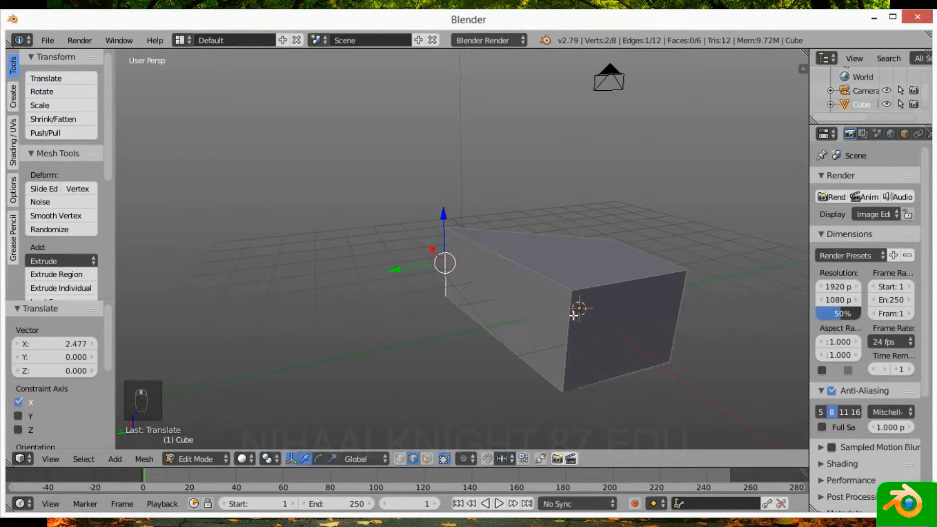
# - Select the neighbouring vertical edge and shift it along Z, up by about 1.170 and down by about 2.251
pyautogui.rightClick(568, 330)
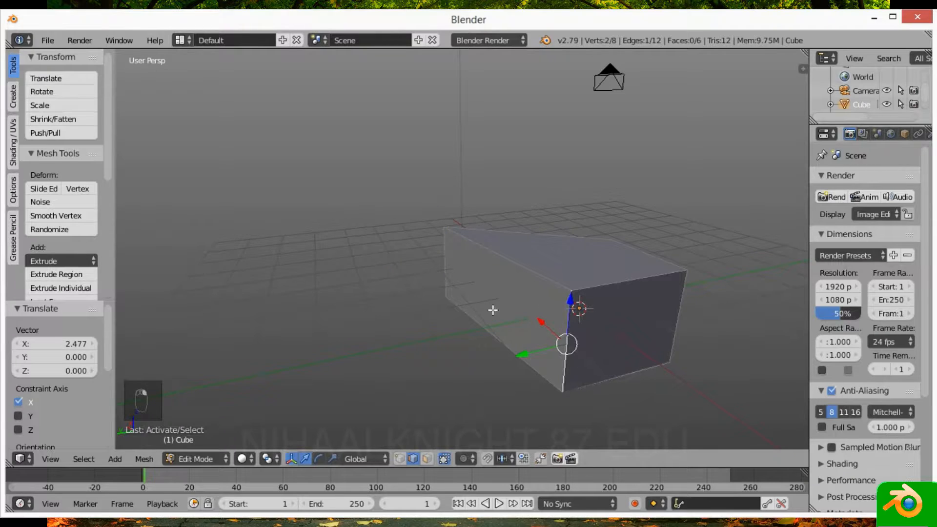
pyautogui.moveTo(492, 310); pyautogui.dragTo(554, 321, button='middle')
pyautogui.moveTo(571, 303); pyautogui.dragTo(566, 259)
pyautogui.moveTo(566, 259); pyautogui.dragTo(481, 255, button='middle')
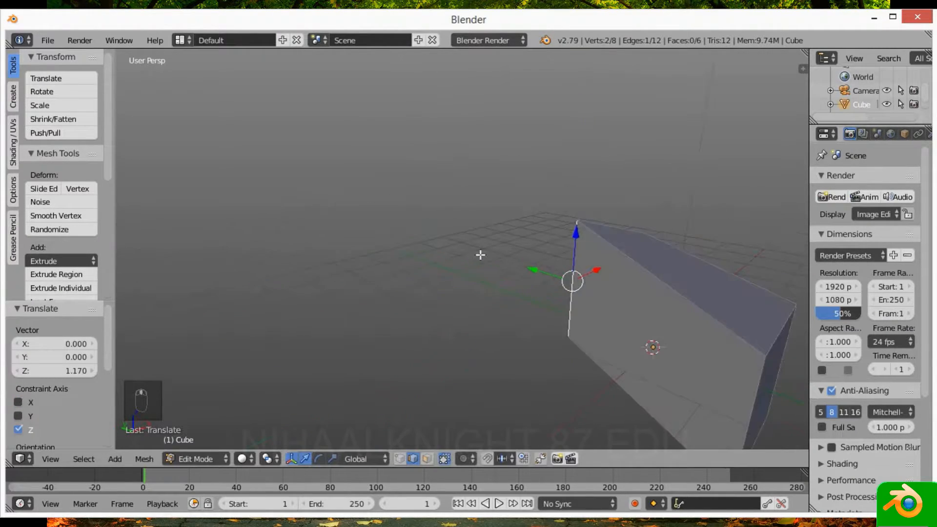
pyautogui.moveTo(682, 347); pyautogui.dragTo(634, 325, button='middle')
pyautogui.scroll(-5, 624, 327)
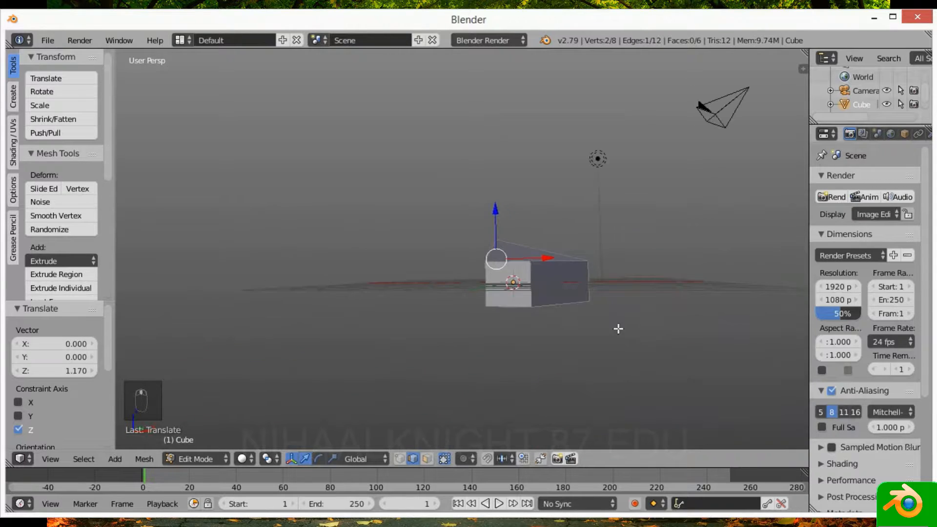
pyautogui.scroll(5, 586, 315)
pyautogui.moveTo(572, 313); pyautogui.dragTo(573, 335, button='middle')
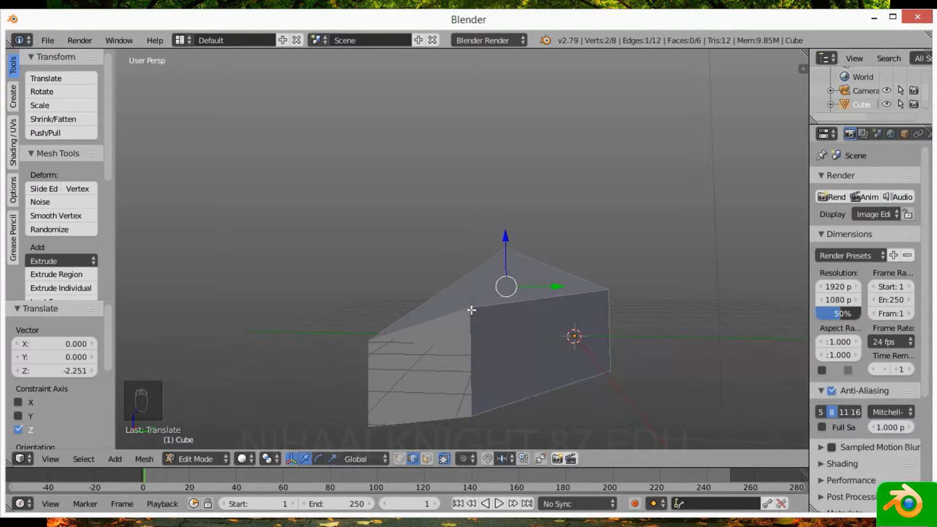
# - Select the vertical edge at the near corner of the mesh and move it about -3.904 along Y
pyautogui.moveTo(464, 312); pyautogui.dragTo(556, 354, button='middle')
pyautogui.rightClick(553, 343)
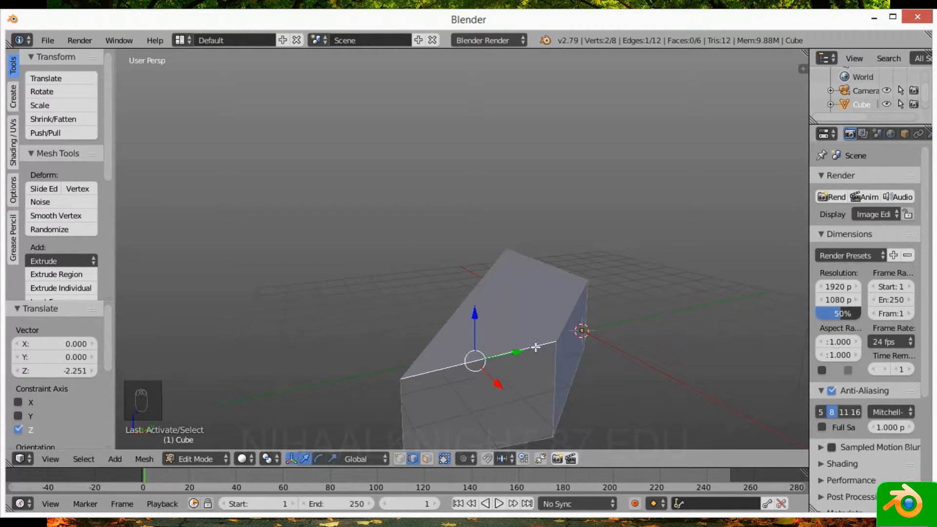
pyautogui.rightClick(547, 370)
pyautogui.moveTo(590, 383); pyautogui.dragTo(541, 362)
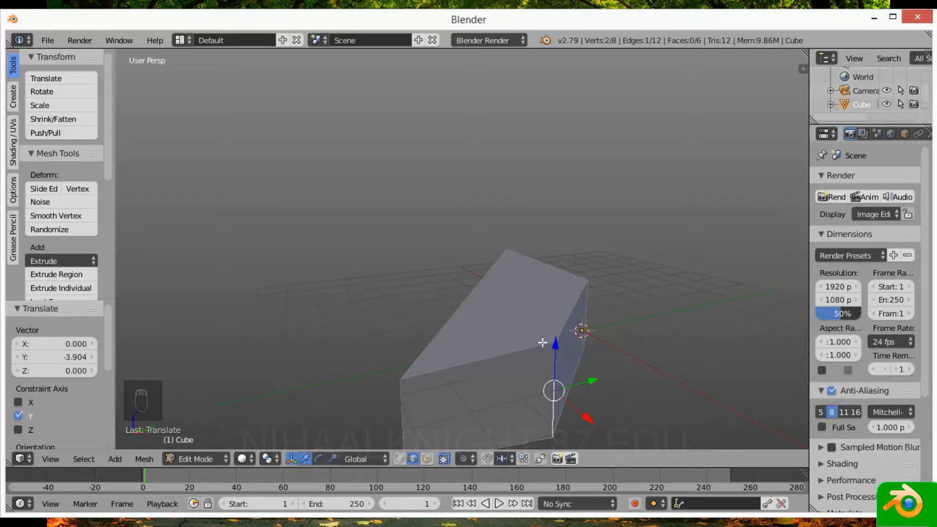
# - Select the upper front edge of the reshaped mesh and move it about -0.029 along Z
pyautogui.rightClick(504, 355)
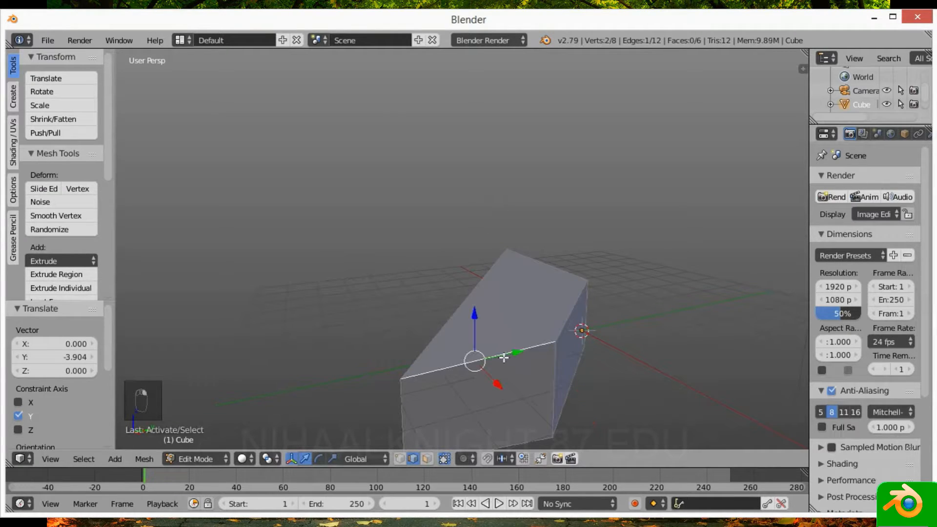
pyautogui.press('g')
pyautogui.press('z')
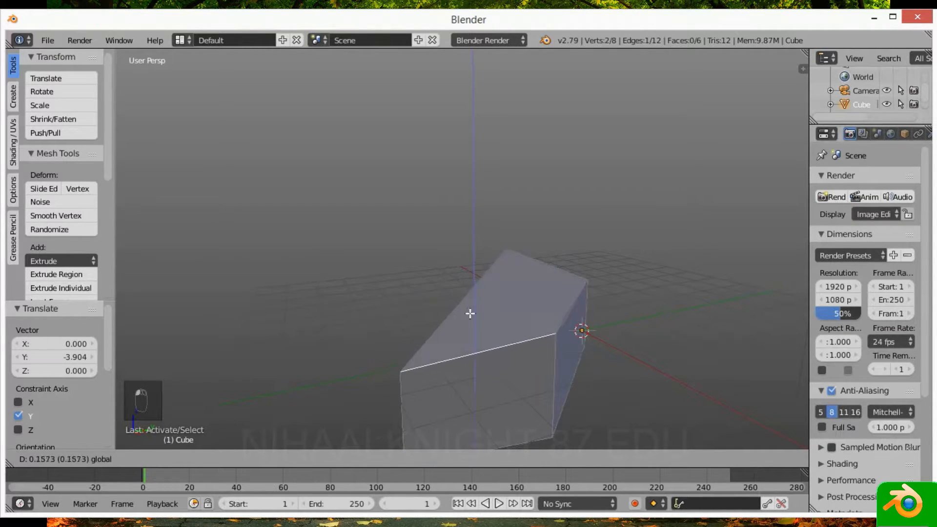
pyautogui.click(468, 313)
# - Place the 3D cursor in the empty space beside the mesh, at about (2.516, 5.889, -0.108), and add a new cube there
pyautogui.moveTo(726, 262); pyautogui.dragTo(619, 262, button='middle')
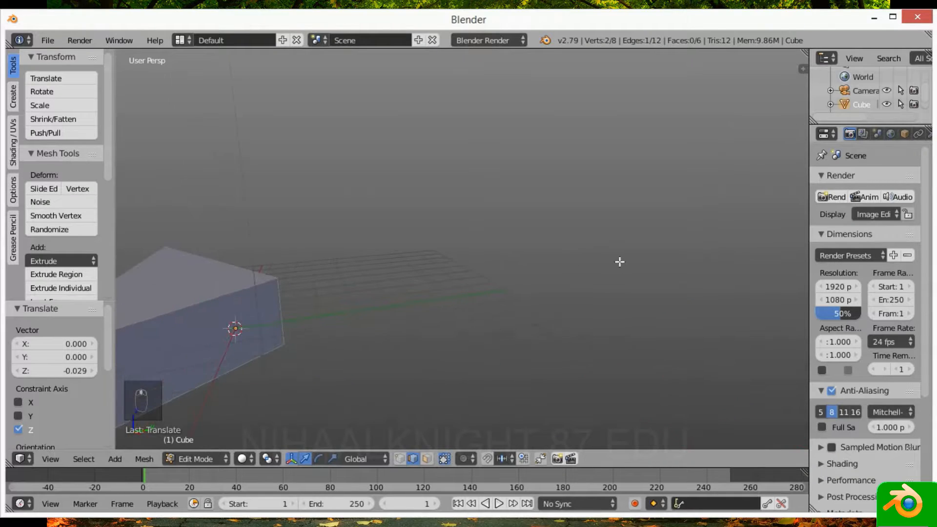
pyautogui.click(488, 330)
pyautogui.hotkey('shift', 'a')
pyautogui.click(506, 358)
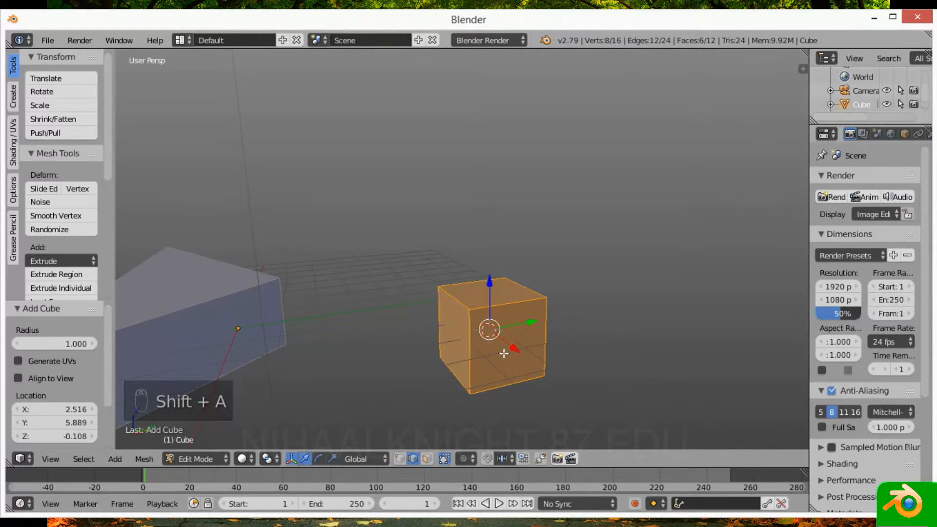
pyautogui.scroll(2, 482, 337)
pyautogui.scroll(-2, 486, 336)
# - Deselect the whole mesh and switch to vertex selection
pyautogui.press('a')
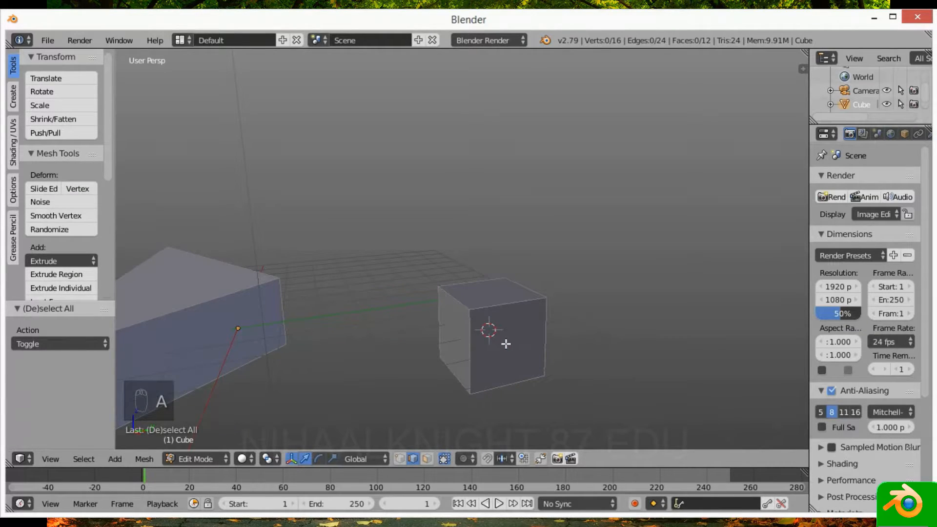
pyautogui.hotkey('ctrl', 'Tab')
pyautogui.click(504, 331)
pyautogui.scroll(4, 486, 338)
pyautogui.scroll(-4, 513, 355)
# - Select the upper near corner vertex of the new cube and move it about -1.729 along Y
pyautogui.keyDown('shift'); pyautogui.moveTo(509, 348); pyautogui.dragTo(440, 287, button='middle'); pyautogui.keyUp('shift')
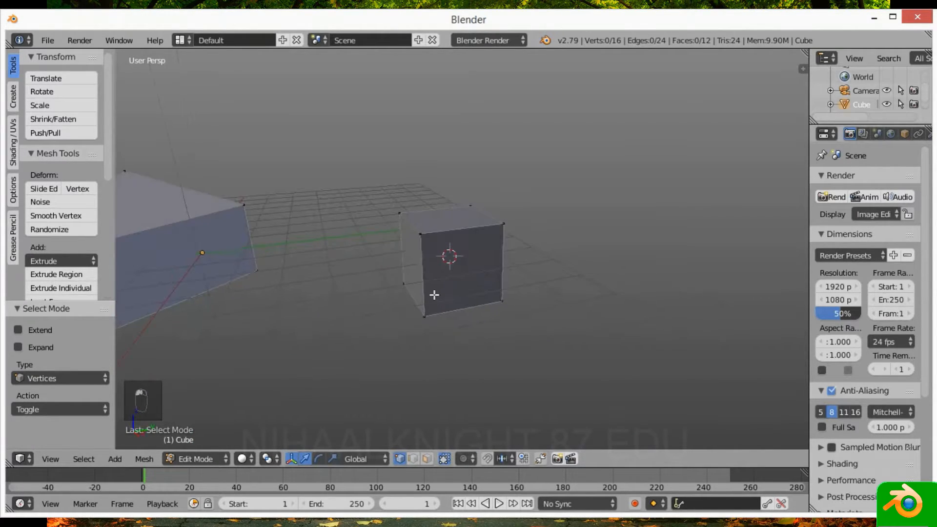
pyautogui.scroll(5, 429, 249)
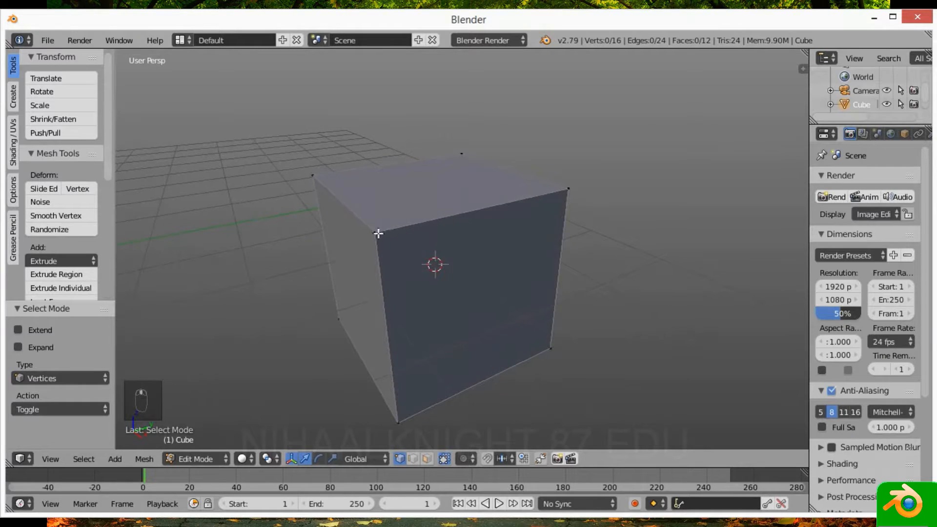
pyautogui.rightClick(377, 233)
pyautogui.scroll(3, 377, 233)
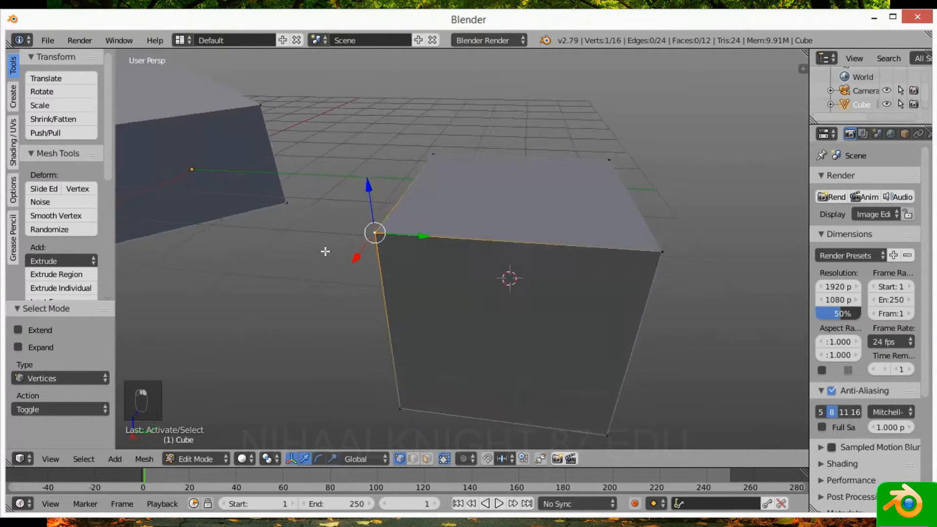
pyautogui.press('g')
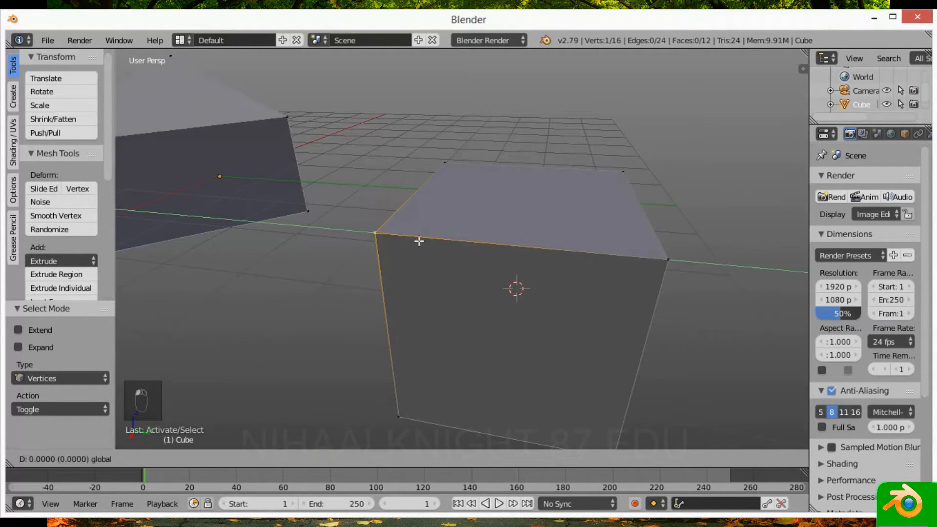
pyautogui.press('y')
pyautogui.click(230, 220)
pyautogui.scroll(-3, 239, 244)
pyautogui.scroll(3, 293, 283)
# - Select the lower corner vertex beneath the moved one and shift it along Y, by about -1.105 and back in the positive direction
pyautogui.moveTo(415, 308); pyautogui.dragTo(516, 272, button='middle')
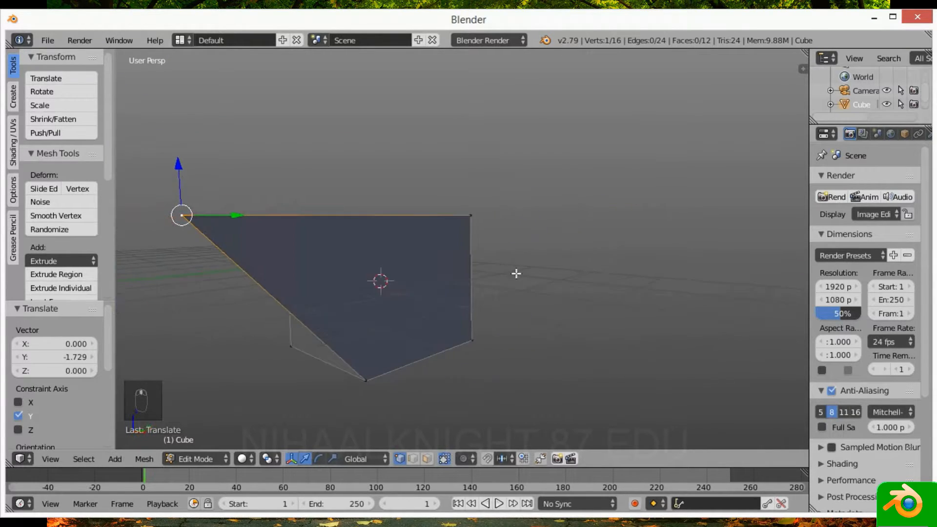
pyautogui.moveTo(294, 257); pyautogui.dragTo(397, 276, button='middle')
pyautogui.moveTo(531, 275); pyautogui.dragTo(394, 251, button='middle')
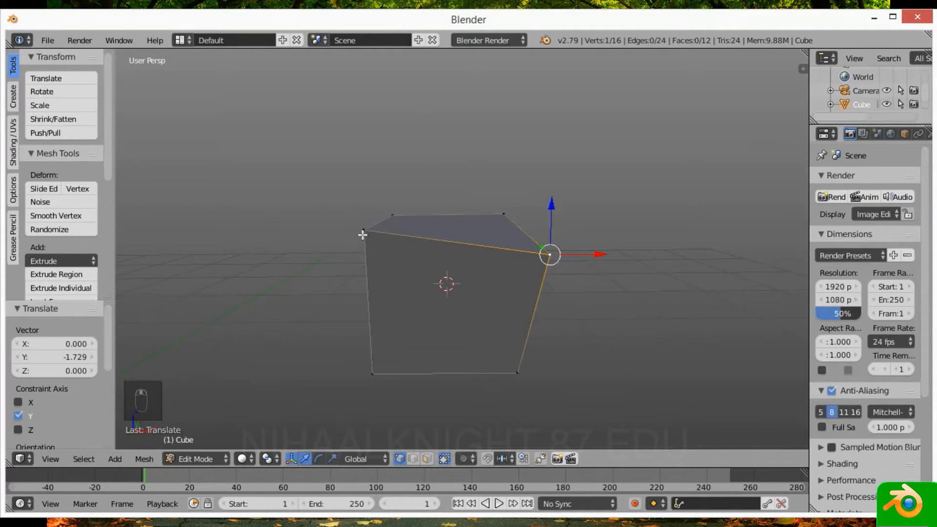
pyautogui.rightClick(517, 373)
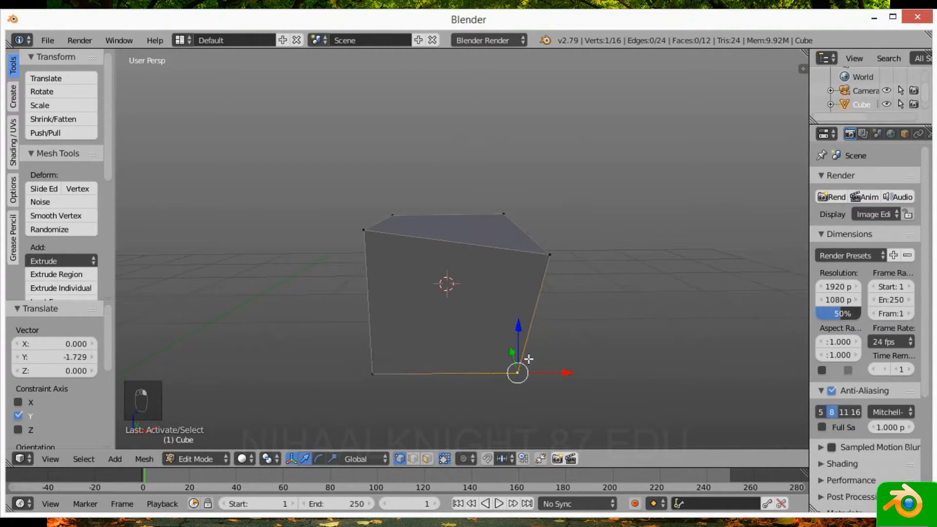
pyautogui.moveTo(511, 354); pyautogui.dragTo(506, 408)
pyautogui.moveTo(505, 408); pyautogui.dragTo(447, 353, button='middle')
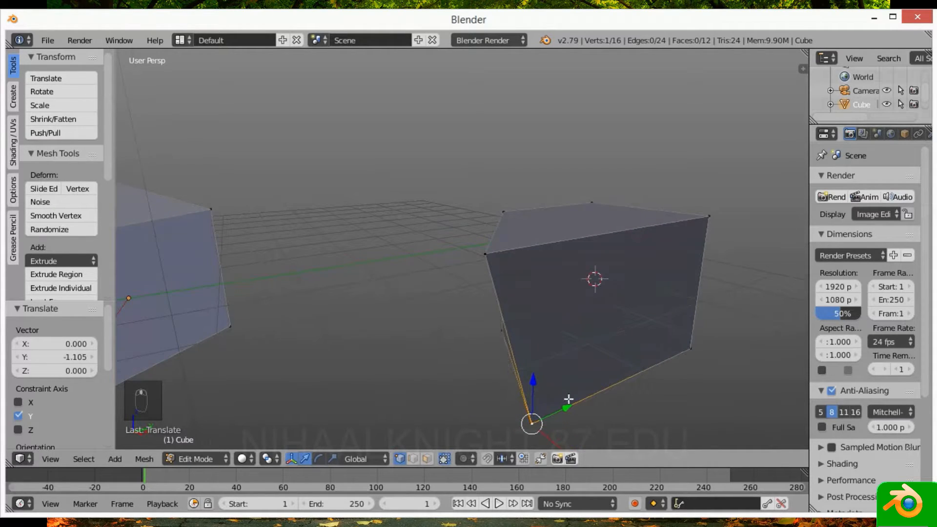
pyautogui.moveTo(573, 404); pyautogui.dragTo(630, 367)
# - Select another upper corner vertex of the new cube and move it about -1.826 along Y
pyautogui.moveTo(630, 368); pyautogui.dragTo(611, 245, button='middle')
pyautogui.rightClick(609, 240)
pyautogui.moveTo(655, 241); pyautogui.dragTo(581, 242)
# - Switch to edge selection and move a vertical corner edge of the first mesh about 1.435 along X
pyautogui.moveTo(581, 243); pyautogui.dragTo(460, 300, button='middle')
pyautogui.hotkey('ctrl', 'Tab')
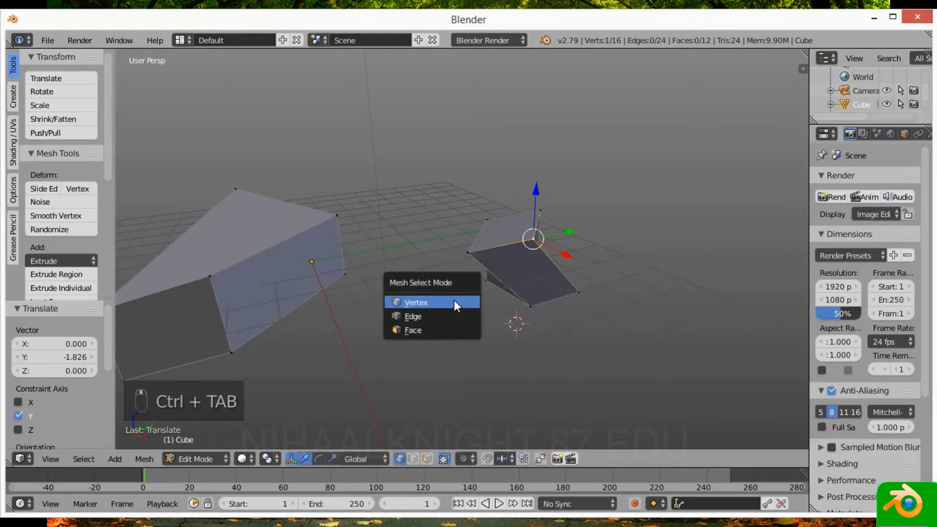
pyautogui.click(445, 317)
pyautogui.moveTo(263, 318); pyautogui.dragTo(239, 293, button='middle')
pyautogui.rightClick(228, 295)
pyautogui.press('g')
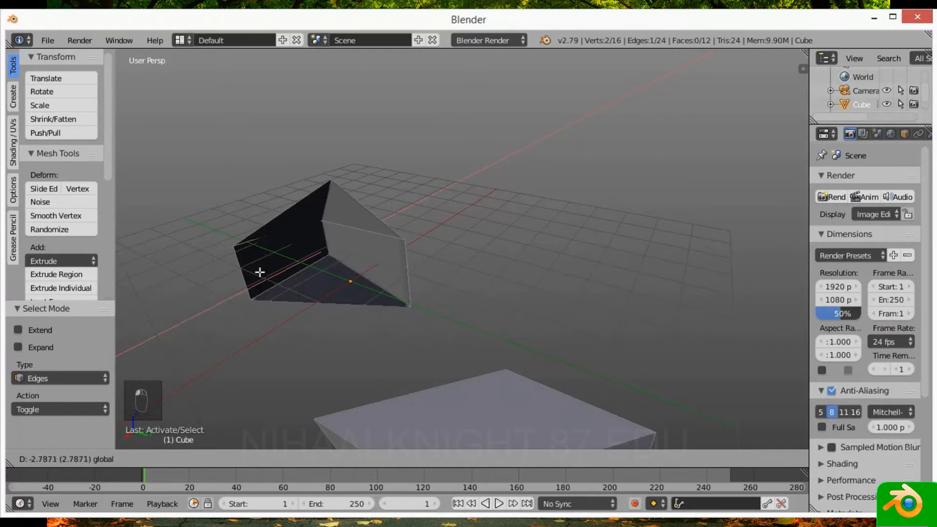
pyautogui.click(138, 402)
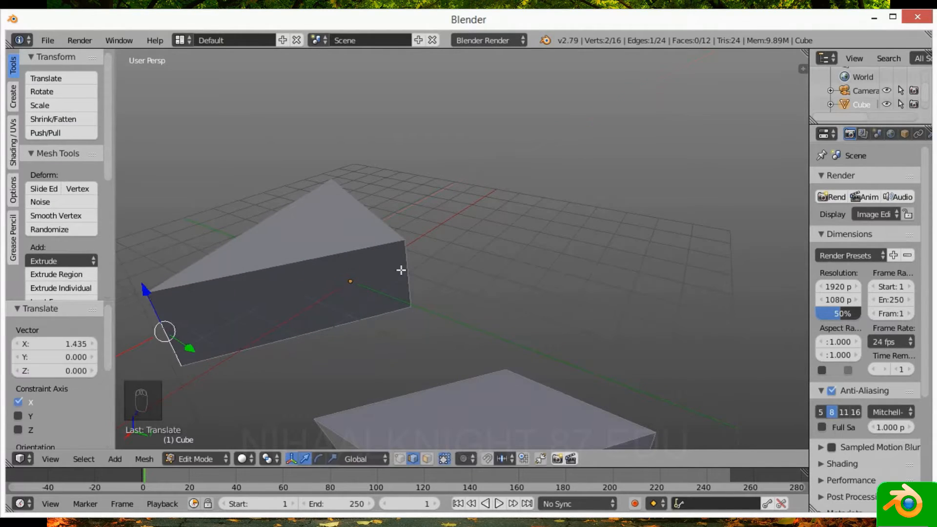
# - Try moving the slanted edge of the smaller mesh 1.8 along Y, and undo the move
pyautogui.moveTo(450, 398); pyautogui.dragTo(636, 365, button='middle')
pyautogui.rightClick(541, 315)
pyautogui.write('gy1.8')
pyautogui.press('Return')
pyautogui.hotkey('ctrl', 'z')
# - Switch to vertex selection, select the smaller mesh's two upper front vertices together, and move them about 0.791 along X
pyautogui.hotkey('ctrl', 'Tab')
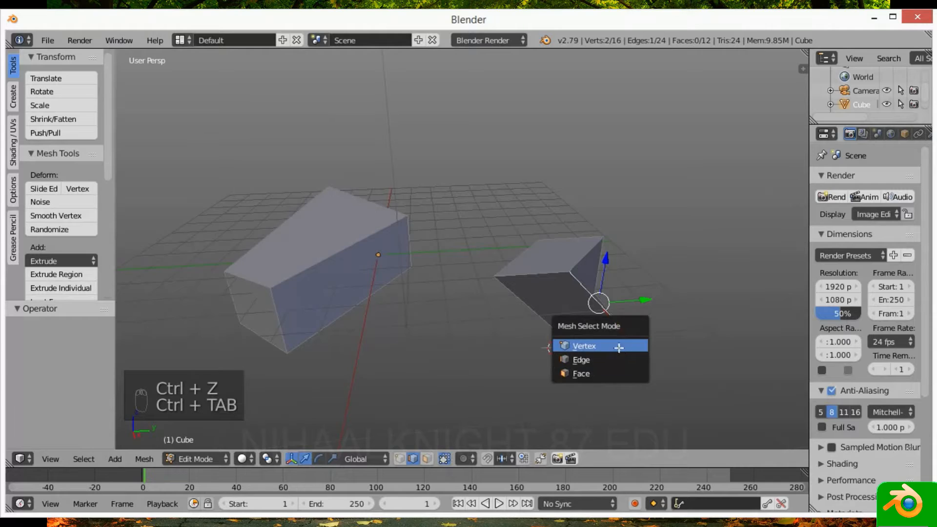
pyautogui.click(617, 346)
pyautogui.rightClick(497, 278)
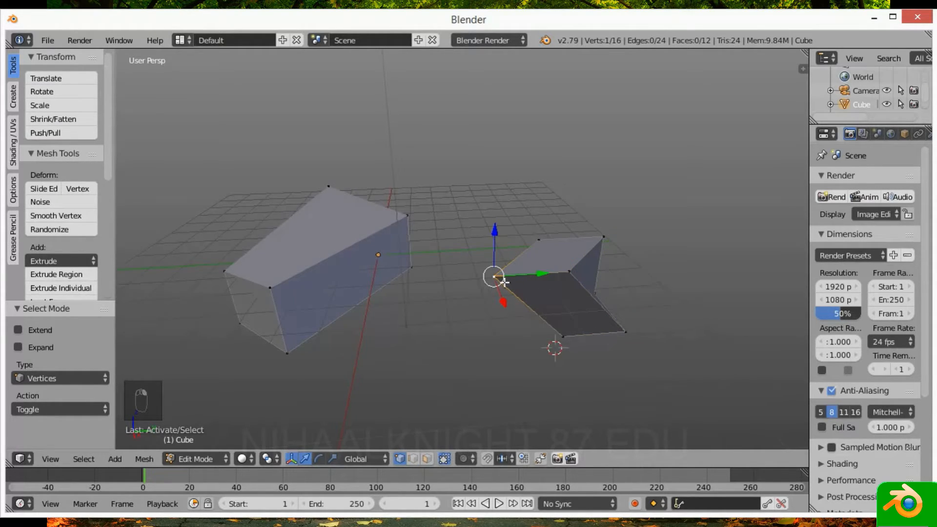
pyautogui.keyDown('shift'); pyautogui.rightClick(569, 272); pyautogui.keyUp('shift')
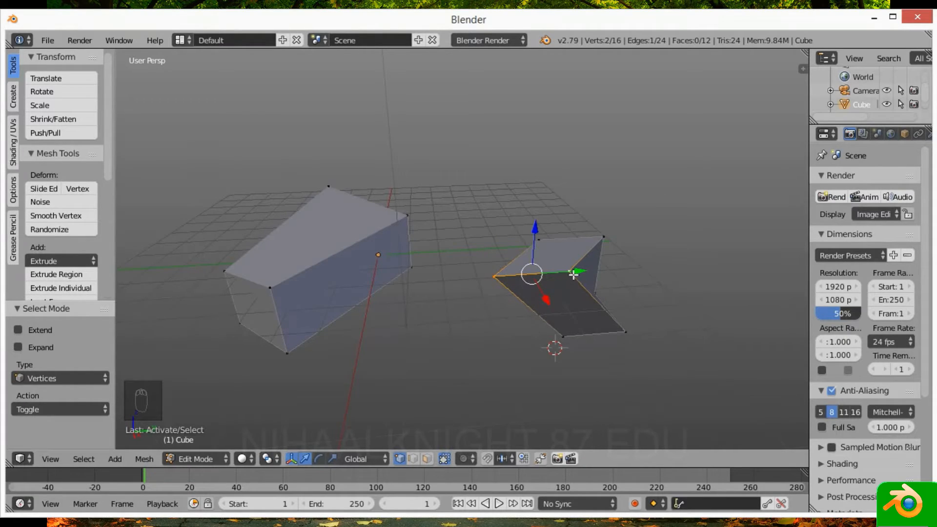
pyautogui.moveTo(547, 299); pyautogui.dragTo(577, 304)
# - Add the two upper back and two lower front vertices to the selection and move all six about -2.661 along Y
pyautogui.keyDown('shift'); pyautogui.rightClick(541, 241); pyautogui.keyUp('shift')
pyautogui.keyDown('shift'); pyautogui.rightClick(603, 237); pyautogui.keyUp('shift')
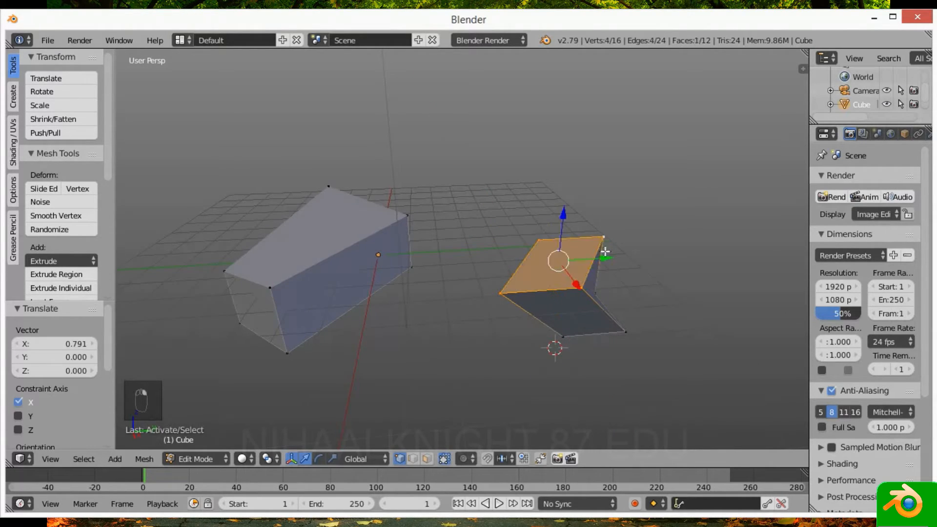
pyautogui.keyDown('shift'); pyautogui.rightClick(625, 332); pyautogui.keyUp('shift')
pyautogui.keyDown('shift'); pyautogui.rightClick(563, 339); pyautogui.keyUp('shift')
pyautogui.moveTo(613, 279); pyautogui.dragTo(709, 339)
pyautogui.moveTo(708, 338); pyautogui.dragTo(486, 294, button='middle')
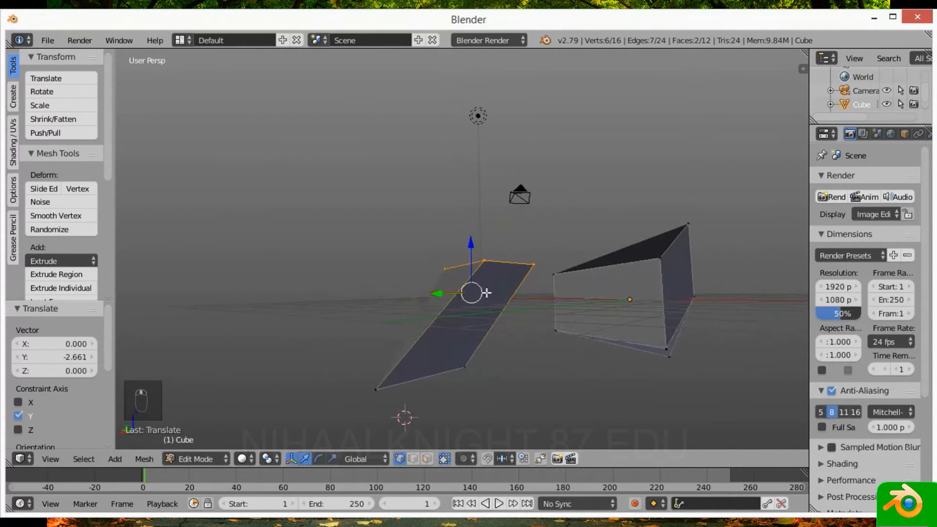
pyautogui.moveTo(542, 327); pyautogui.dragTo(685, 348, button='middle')
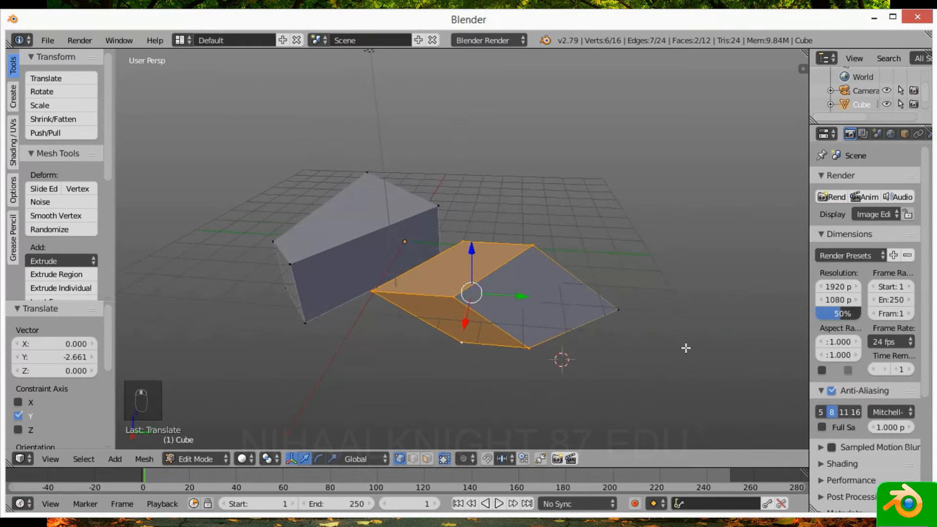